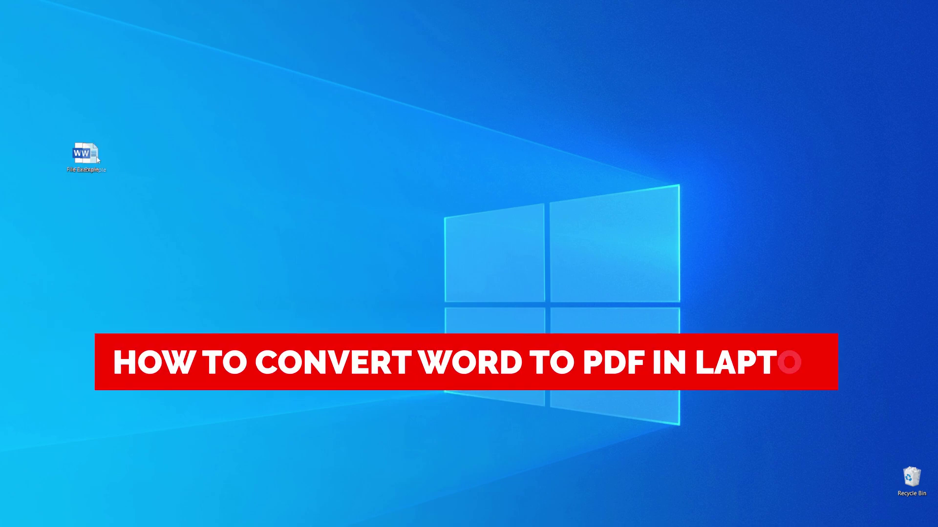
Reposition the File Example icon on the desktop, then open and close the document in Word
{"action": "mouse_move", "coordinate": [82, 154]}
{"action": "left_mouse_down"}
{"action": "mouse_move", "coordinate": [195, 150]}
{"action": "mouse_move", "coordinate": [126, 104]}
{"action": "left_mouse_up"}
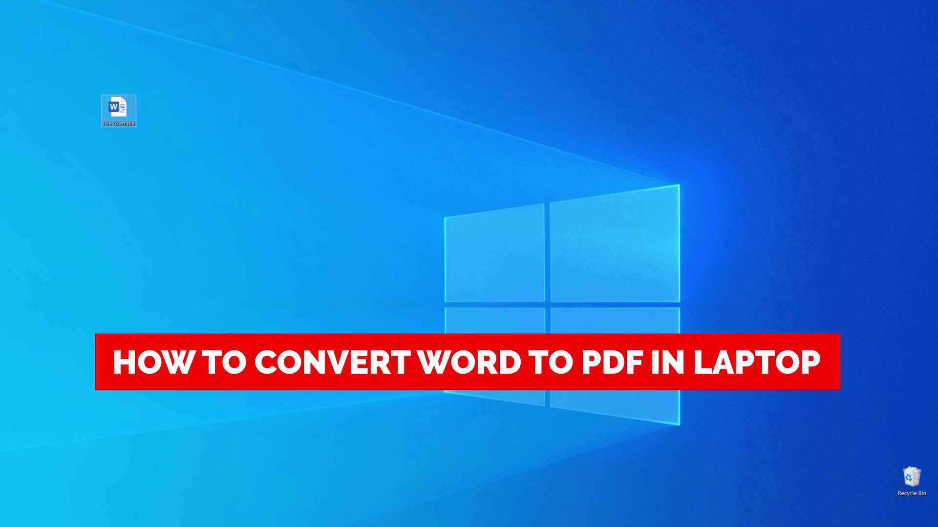
{"action": "mouse_move", "coordinate": [126, 106]}
{"action": "left_mouse_down"}
{"action": "mouse_move", "coordinate": [166, 75]}
{"action": "mouse_move", "coordinate": [131, 167]}
{"action": "mouse_move", "coordinate": [126, 130]}
{"action": "left_mouse_up"}
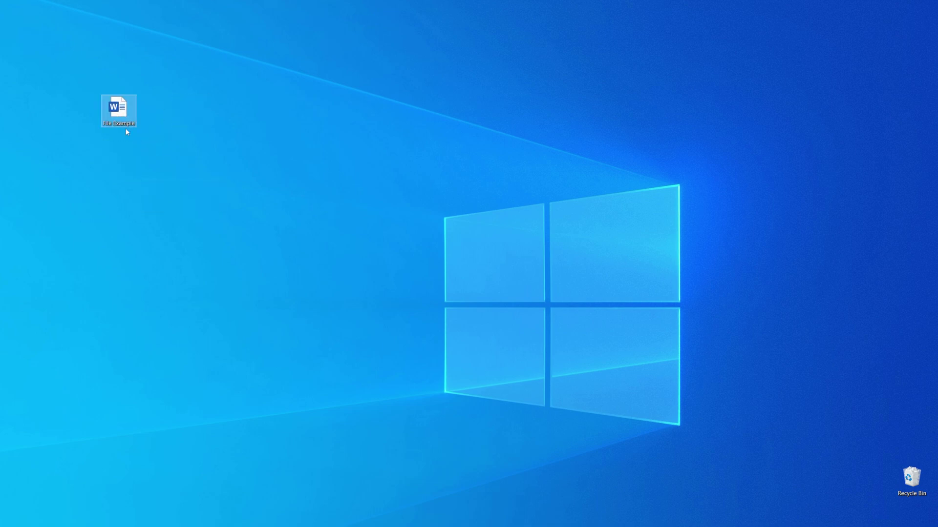
{"action": "mouse_move", "coordinate": [110, 121]}
{"action": "left_mouse_down"}
{"action": "mouse_move", "coordinate": [73, 168]}
{"action": "mouse_move", "coordinate": [169, 124]}
{"action": "mouse_move", "coordinate": [74, 105]}
{"action": "left_mouse_up"}
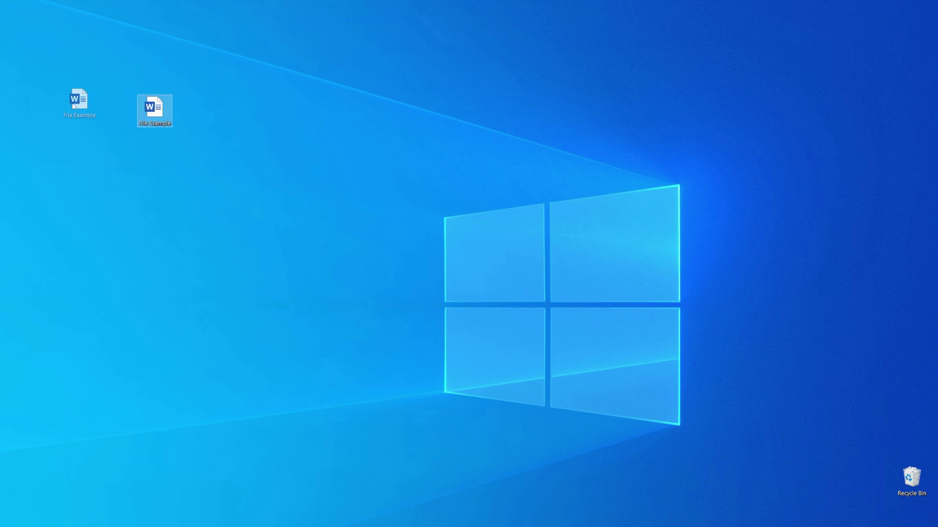
{"action": "mouse_move", "coordinate": [82, 112]}
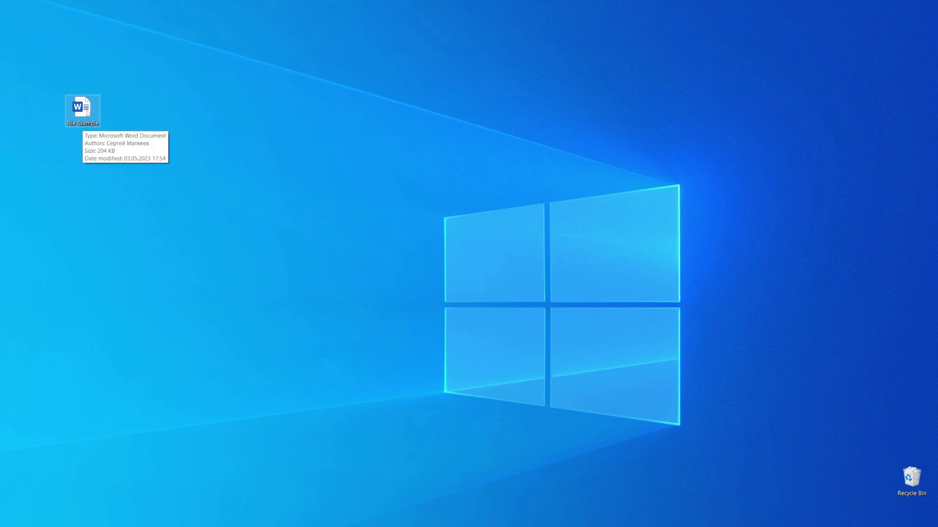
{"action": "double_click", "coordinate": [82, 109]}
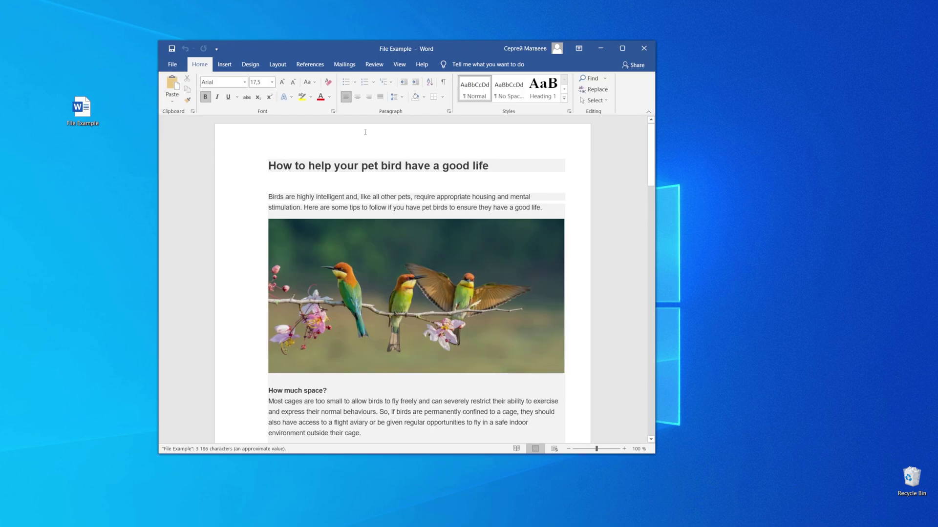
{"action": "left_click_drag", "start_coordinate": [329, 49], "coordinate": [253, 56]}
{"action": "scroll", "coordinate": [533, 143], "scroll_direction": "down", "scroll_amount": 3}
{"action": "scroll", "coordinate": [533, 144], "scroll_direction": "down", "scroll_amount": 7}
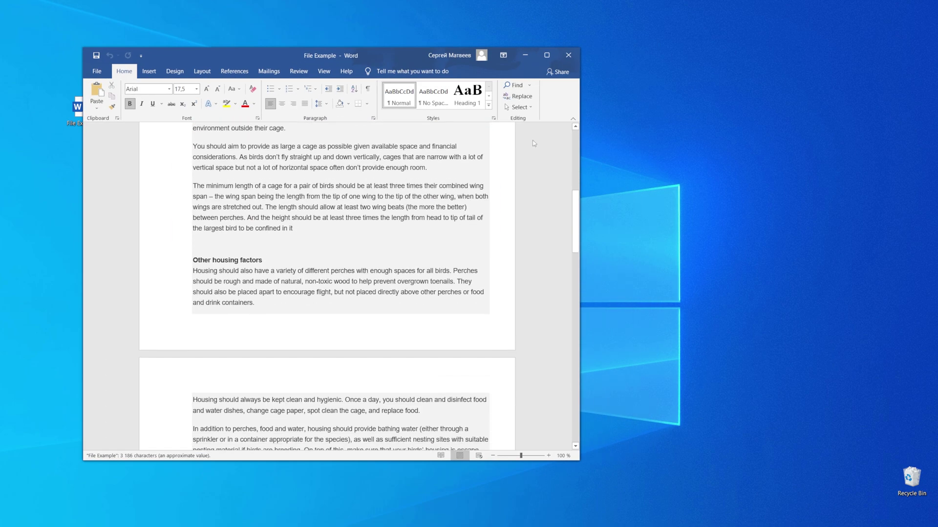
{"action": "left_click", "coordinate": [570, 56]}
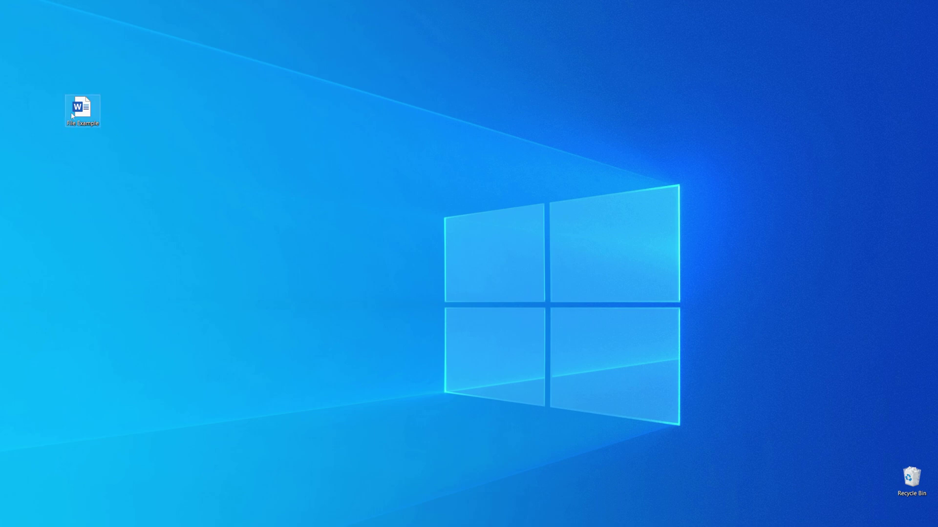
Switch to the browser showing CloudConvert's file converter and check the cloudconvert.com address
{"action": "left_click", "coordinate": [64, 525]}
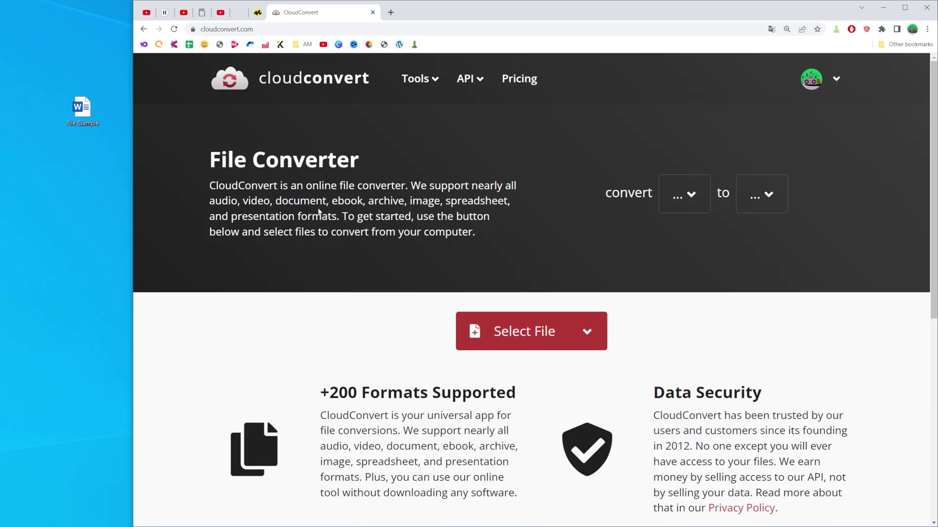
{"action": "left_click", "coordinate": [262, 28]}
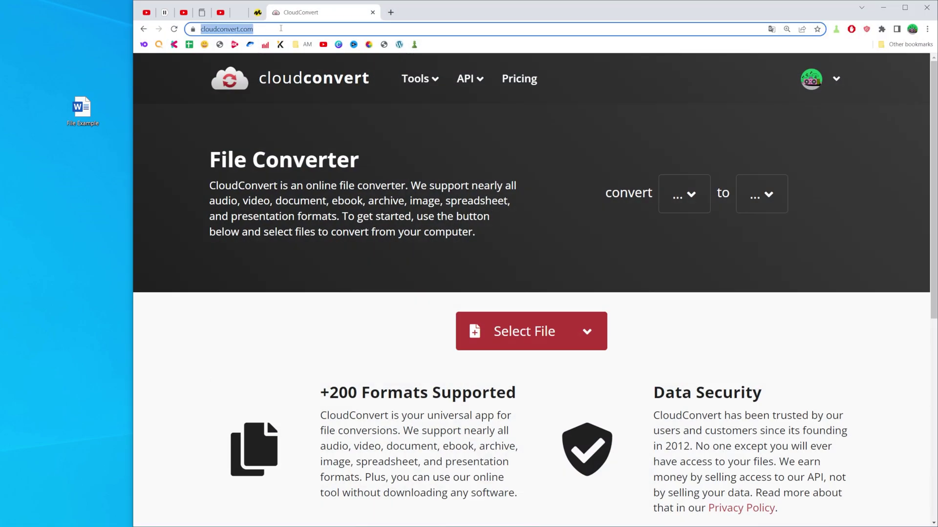
{"action": "left_click", "coordinate": [283, 28]}
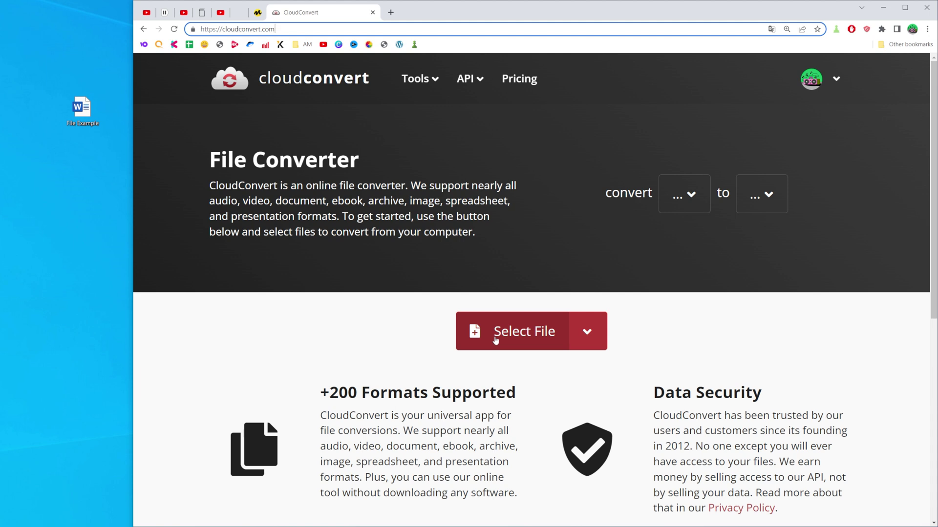
Drag File Example.docx from the desktop onto the converter's Select File button to upload it
{"action": "mouse_move", "coordinate": [82, 110]}
{"action": "left_mouse_down"}
{"action": "mouse_move", "coordinate": [73, 159]}
{"action": "mouse_move", "coordinate": [84, 122]}
{"action": "mouse_move", "coordinate": [568, 339]}
{"action": "left_mouse_up"}
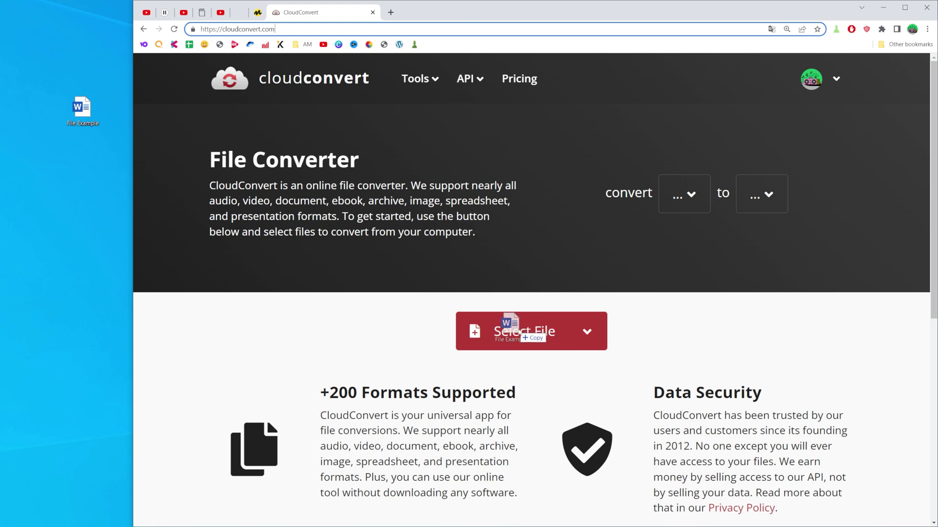
{"action": "left_click_drag", "start_coordinate": [566, 334], "coordinate": [532, 325]}
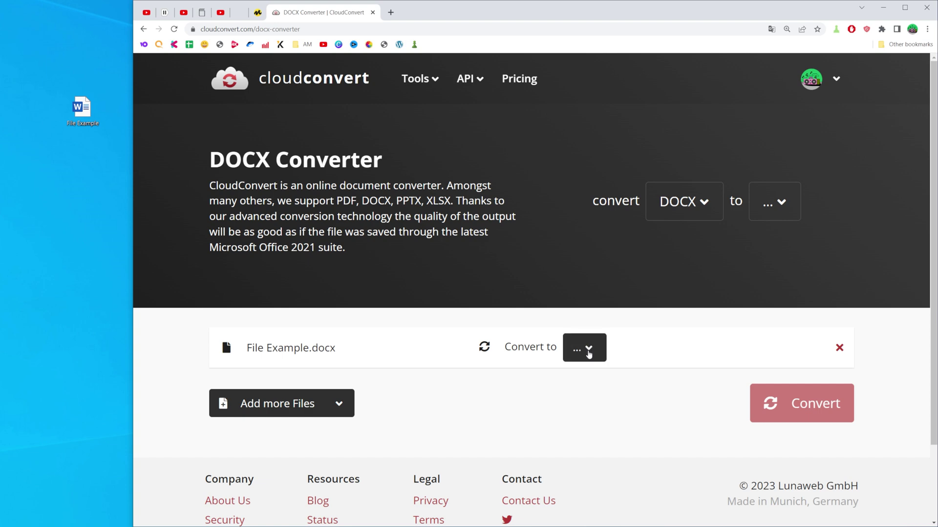
Choose PDF as File Example.docx's output format and start the conversion
{"action": "left_click", "coordinate": [588, 349]}
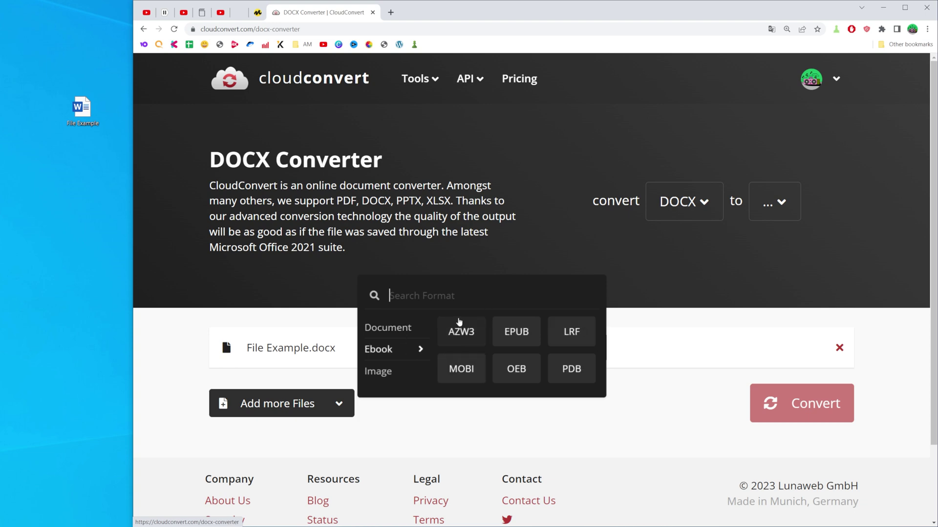
{"action": "type", "text": "pdf"}
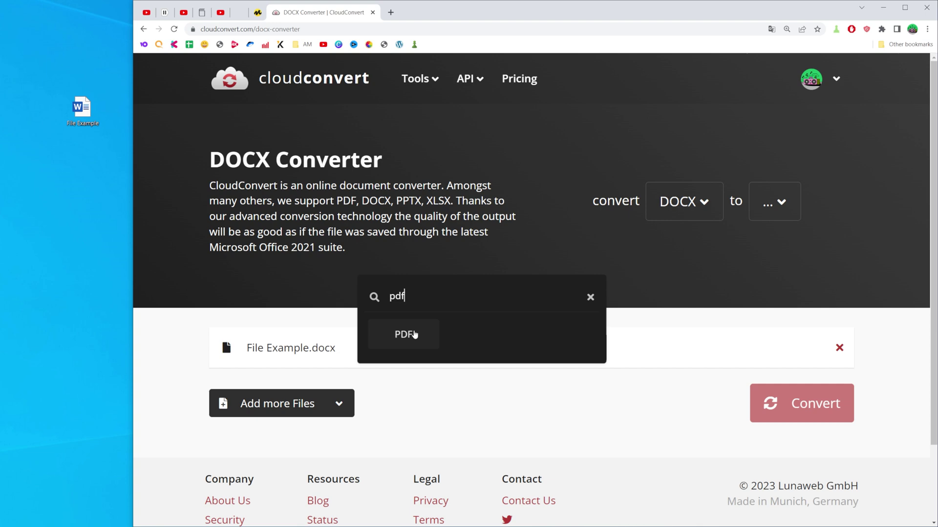
{"action": "left_click", "coordinate": [414, 335]}
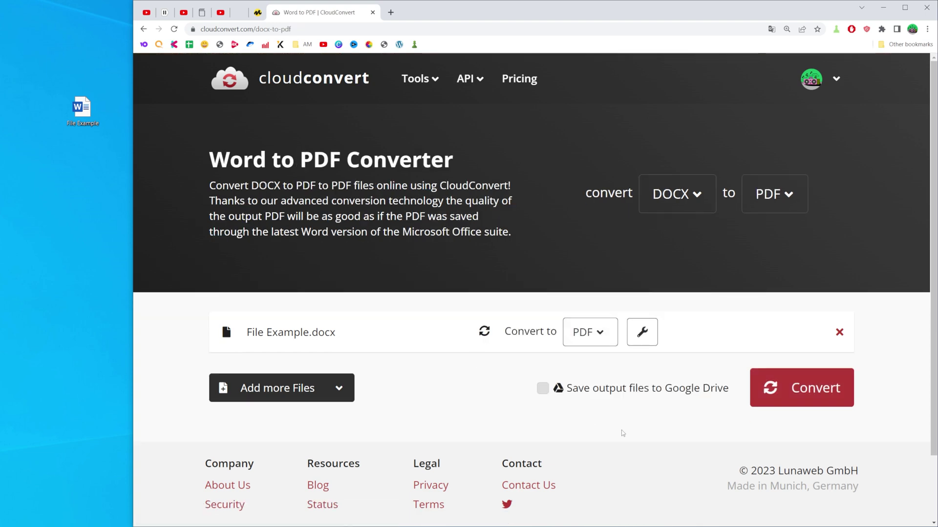
{"action": "left_click", "coordinate": [799, 405]}
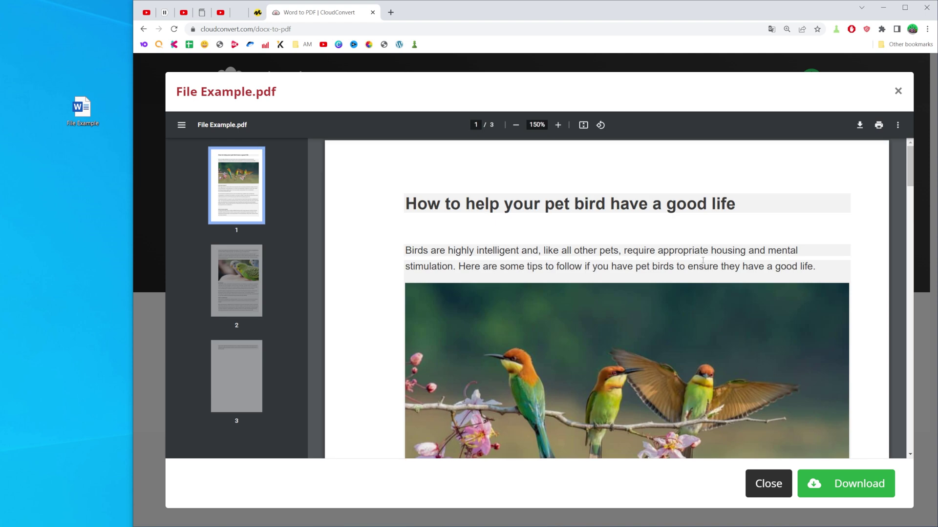
{"action": "scroll", "coordinate": [541, 320], "scroll_direction": "down", "scroll_amount": 2}
{"action": "scroll", "coordinate": [541, 320], "scroll_direction": "down", "scroll_amount": 5}
{"action": "scroll", "coordinate": [540, 320], "scroll_direction": "down", "scroll_amount": 5}
{"action": "scroll", "coordinate": [539, 326], "scroll_direction": "down", "scroll_amount": 5}
{"action": "scroll", "coordinate": [538, 327], "scroll_direction": "down", "scroll_amount": 5}
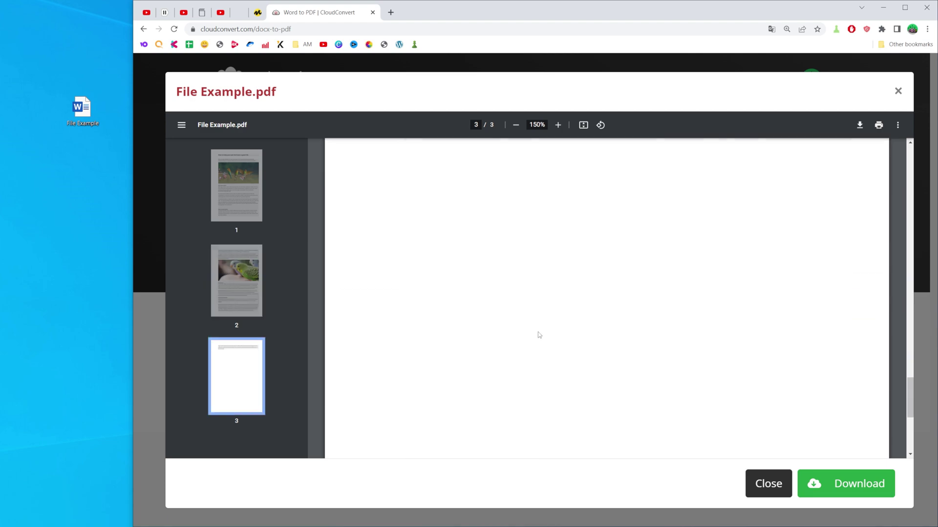
{"action": "scroll", "coordinate": [538, 327], "scroll_direction": "up", "scroll_amount": 5}
{"action": "scroll", "coordinate": [538, 326], "scroll_direction": "up", "scroll_amount": 5}
{"action": "scroll", "coordinate": [628, 311], "scroll_direction": "up", "scroll_amount": 3}
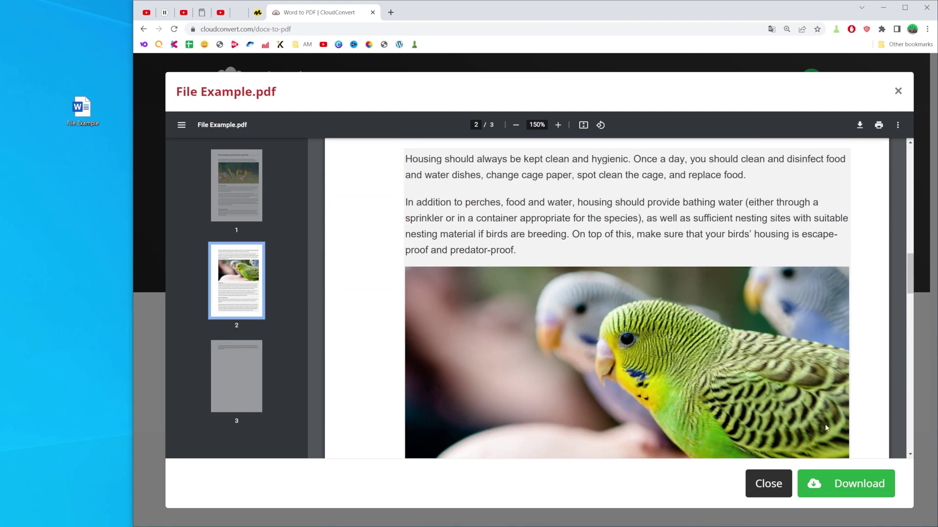
Download File Example.pdf to Downloads and drag a copy onto the desktop
{"action": "left_click", "coordinate": [837, 485]}
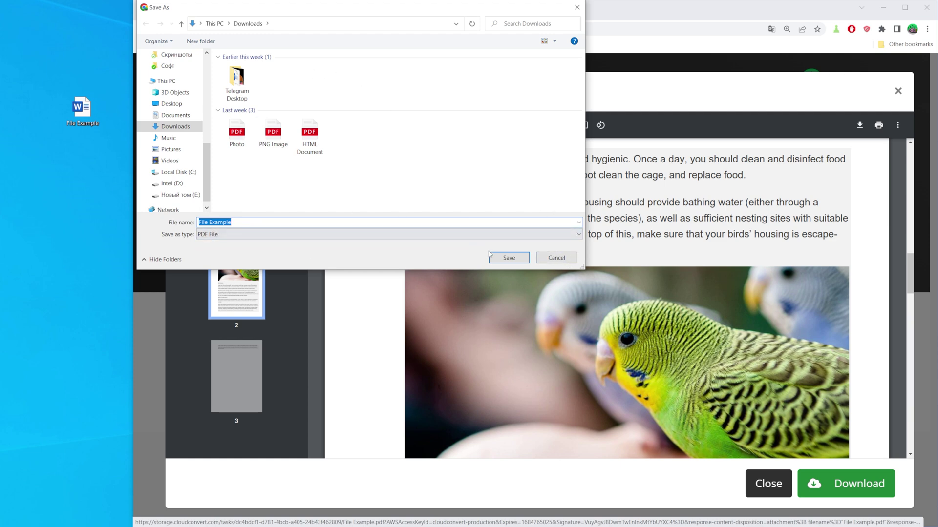
{"action": "left_click", "coordinate": [511, 263]}
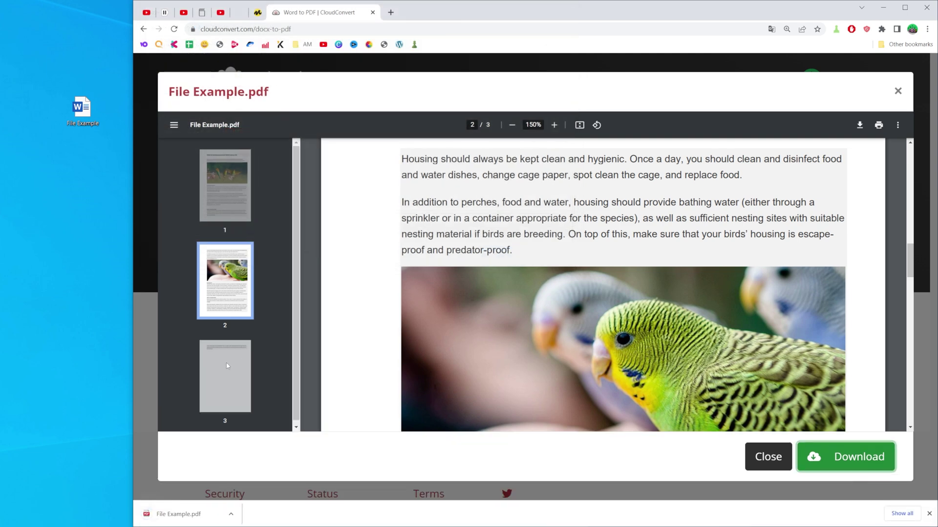
{"action": "left_click_drag", "start_coordinate": [157, 514], "coordinate": [68, 161]}
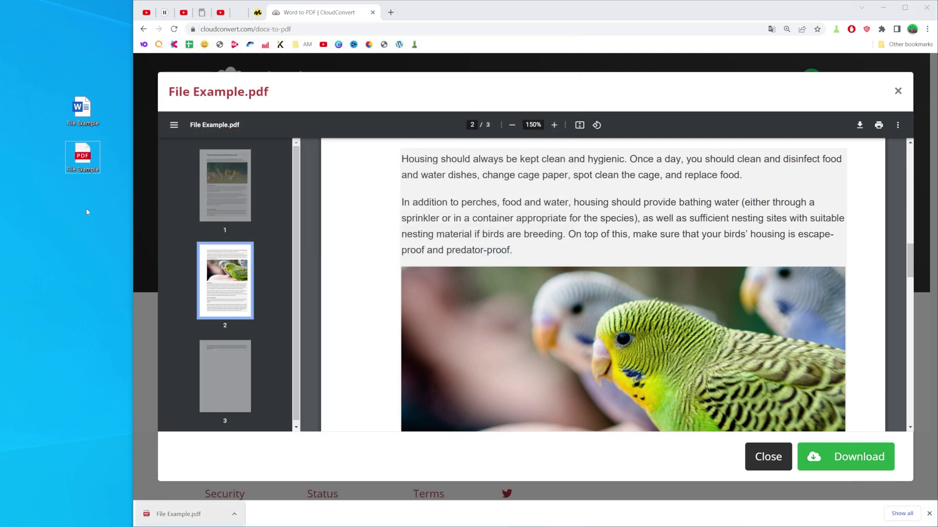
{"action": "double_click", "coordinate": [86, 147]}
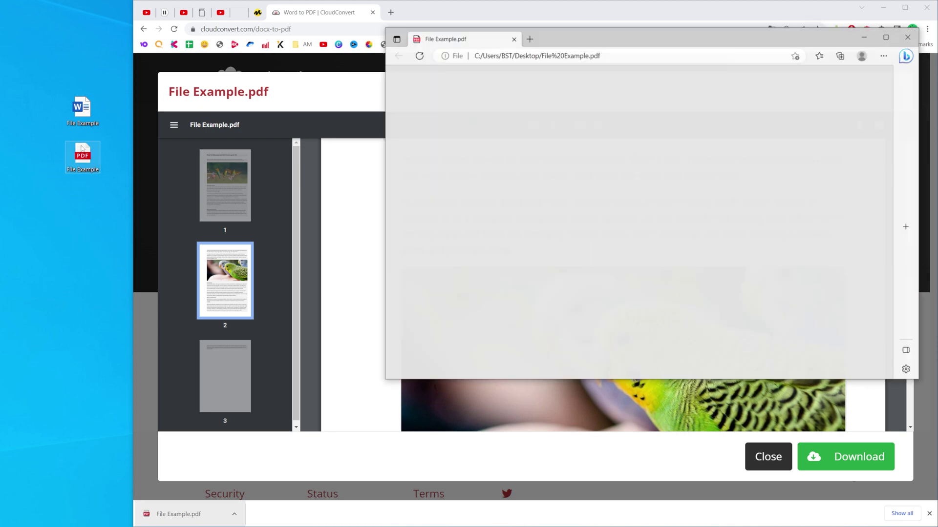
{"action": "left_click_drag", "start_coordinate": [617, 39], "coordinate": [402, 75]}
{"action": "scroll", "coordinate": [469, 273], "scroll_direction": "down", "scroll_amount": 3}
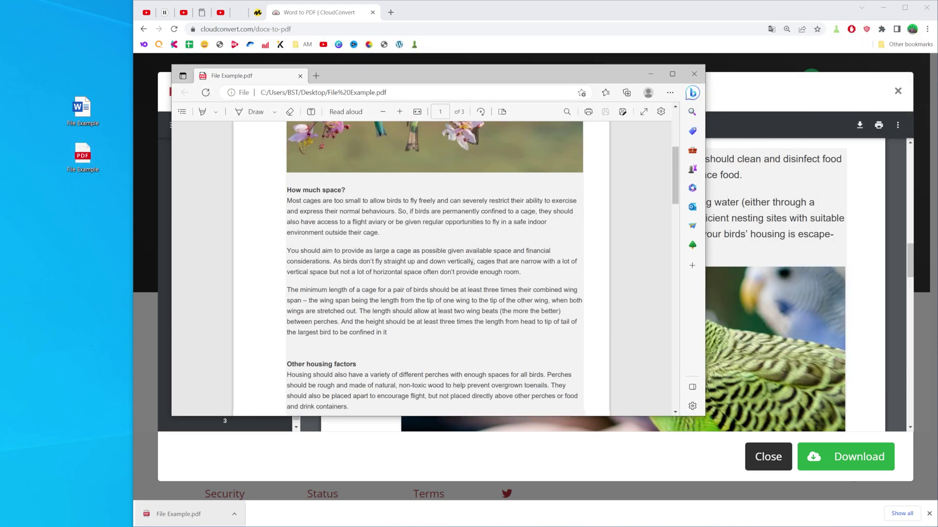
{"action": "scroll", "coordinate": [469, 272], "scroll_direction": "down", "scroll_amount": 4}
{"action": "scroll", "coordinate": [469, 272], "scroll_direction": "down", "scroll_amount": 4}
{"action": "scroll", "coordinate": [469, 273], "scroll_direction": "down", "scroll_amount": 3}
{"action": "scroll", "coordinate": [469, 273], "scroll_direction": "down", "scroll_amount": 4}
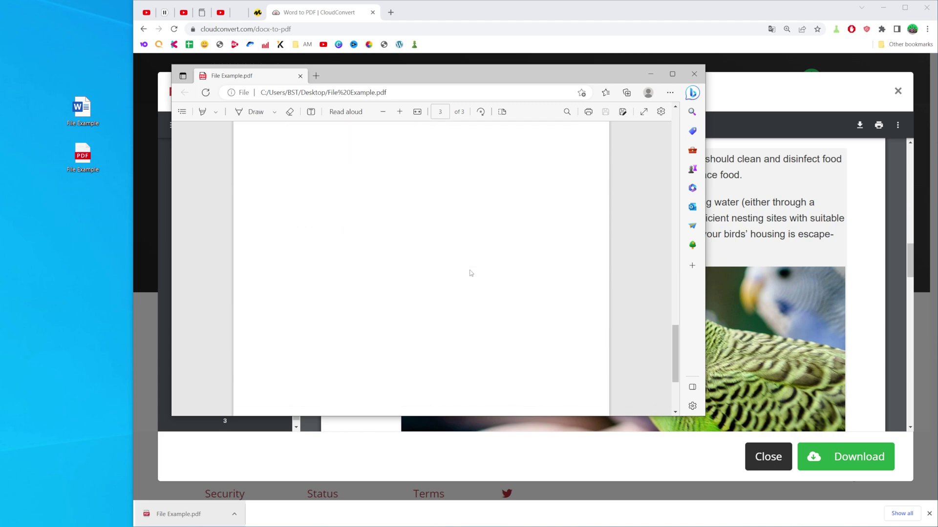
{"action": "scroll", "coordinate": [469, 272], "scroll_direction": "up", "scroll_amount": 4}
{"action": "scroll", "coordinate": [469, 272], "scroll_direction": "up", "scroll_amount": 4}
{"action": "scroll", "coordinate": [469, 273], "scroll_direction": "up", "scroll_amount": 5}
{"action": "scroll", "coordinate": [469, 272], "scroll_direction": "up", "scroll_amount": 2}
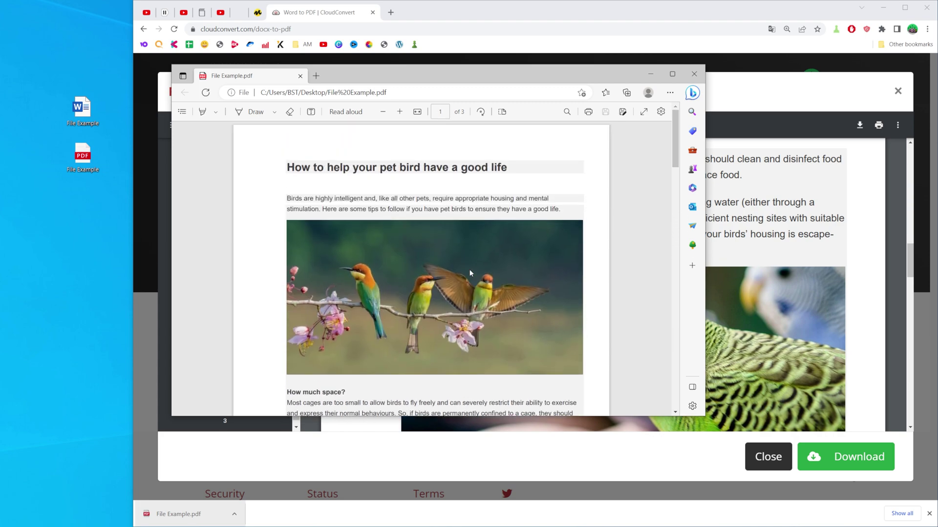
{"action": "left_click", "coordinate": [693, 74]}
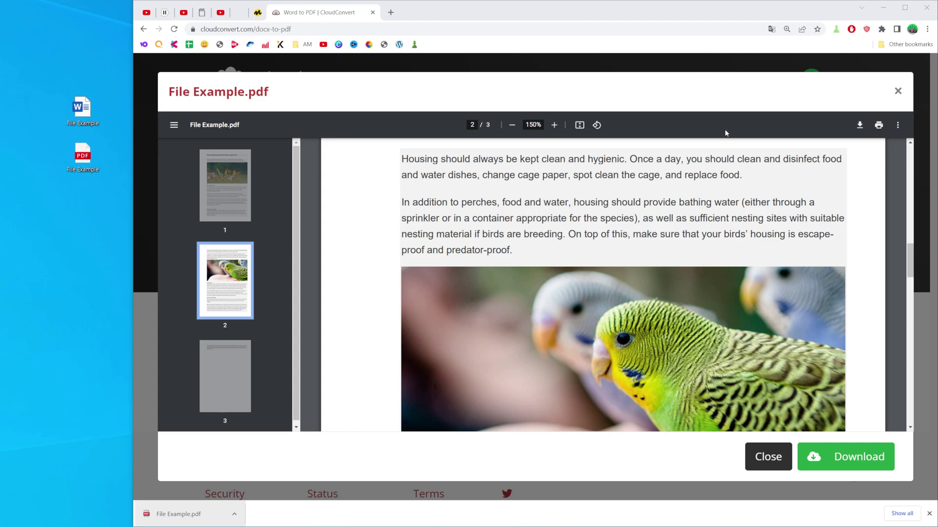